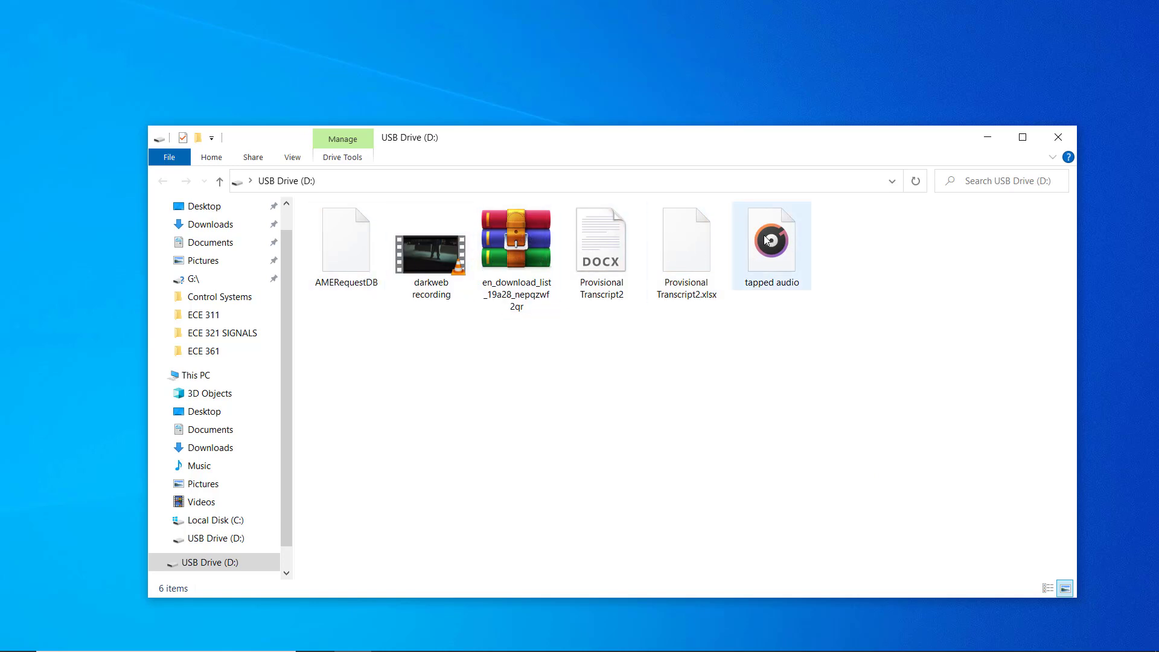
Choose Turn on BitLocker for USB Drive (D:) from its right-click menu
{"action": "mouse_move", "coordinate": [763, 240]}
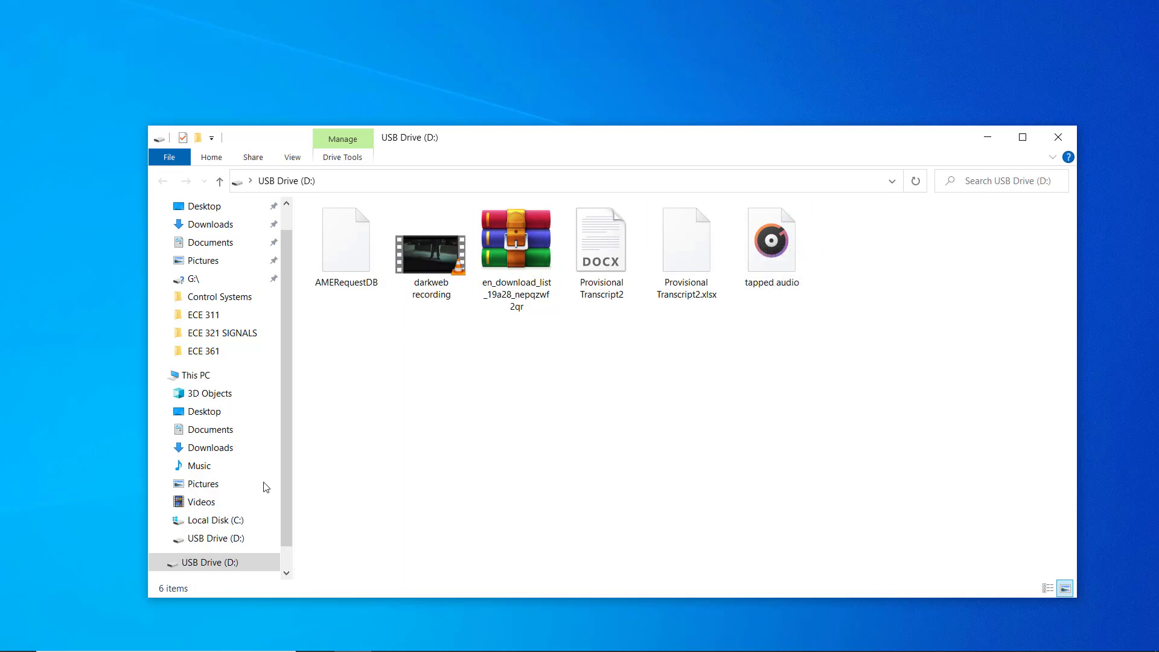
{"action": "right_click", "coordinate": [213, 564]}
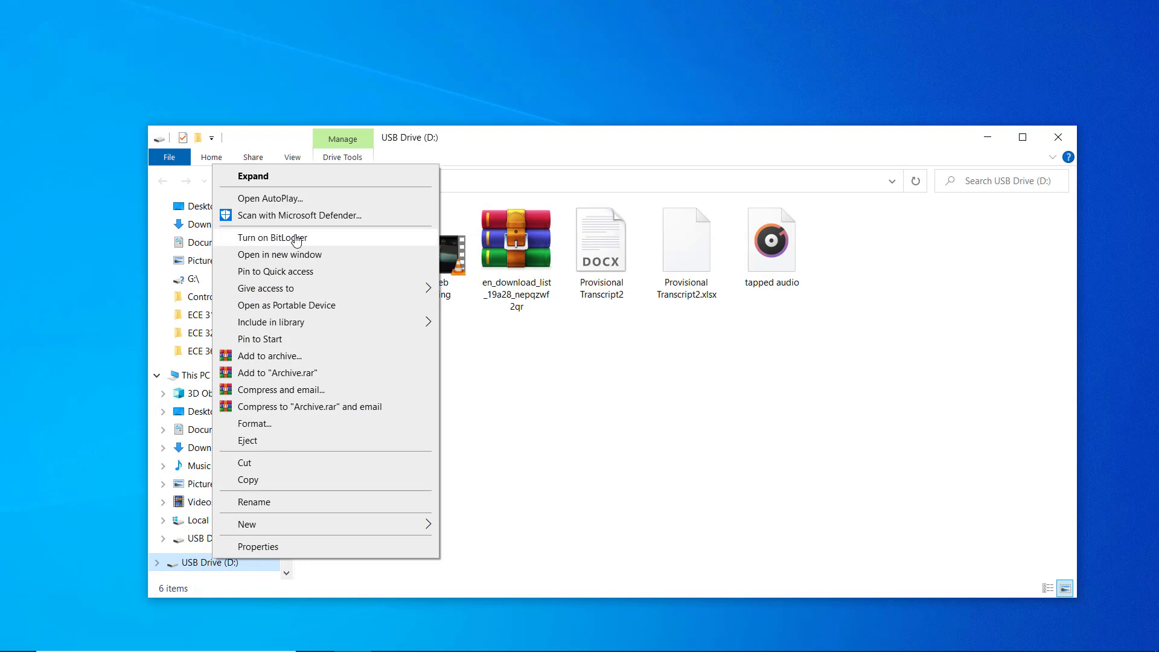
{"action": "left_click", "coordinate": [295, 240]}
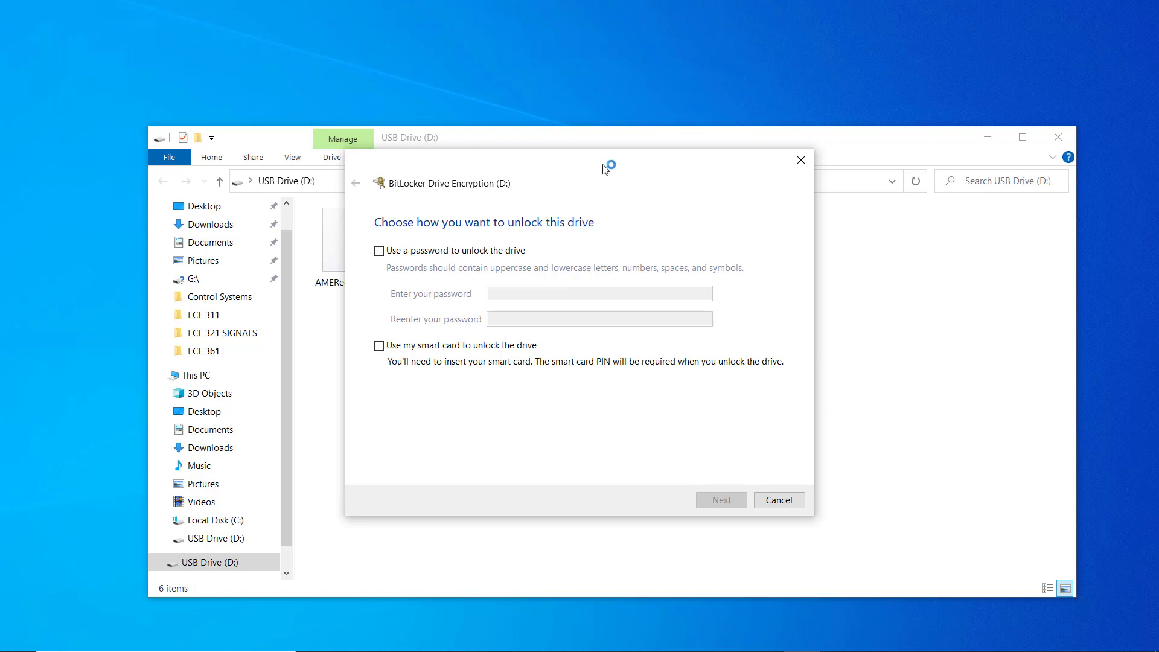
Minimize Explorer, tick Use a password, and submit a six-character password
{"action": "left_click", "coordinate": [988, 135]}
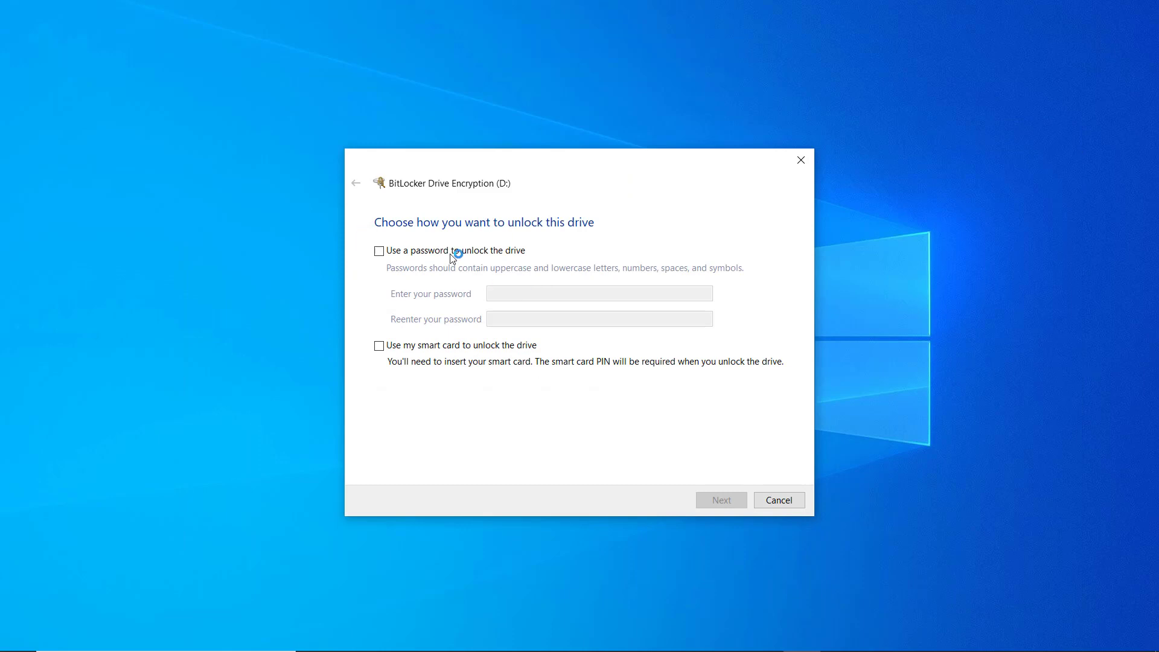
{"action": "left_click", "coordinate": [379, 252]}
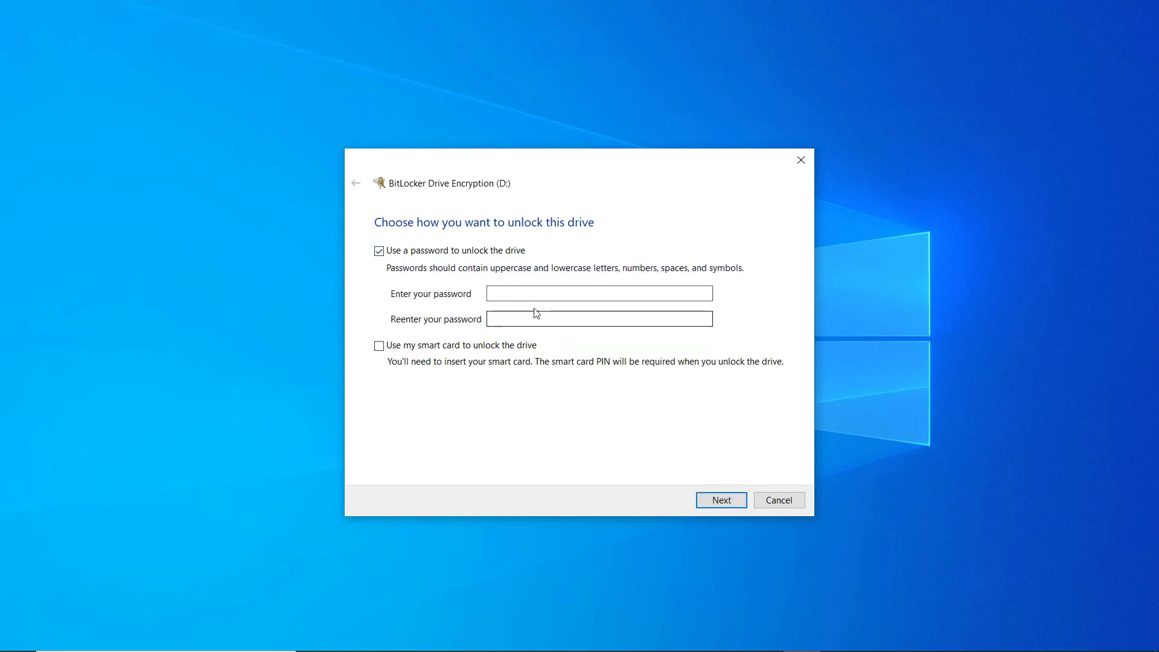
{"action": "left_click", "coordinate": [523, 293]}
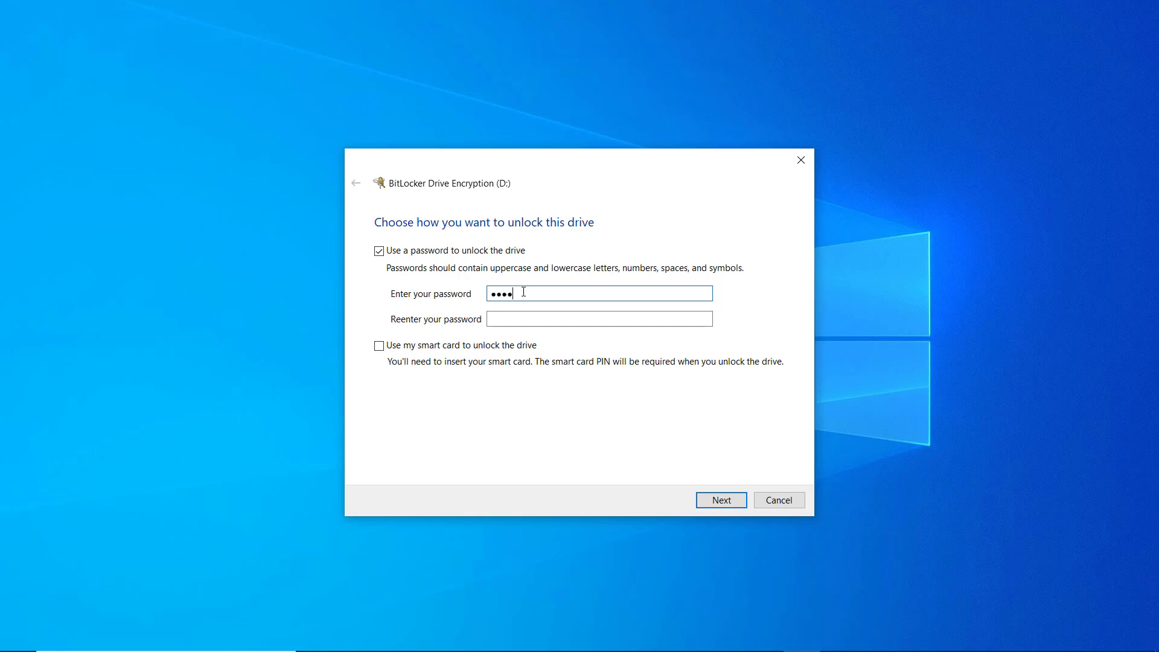
{"action": "left_click", "coordinate": [496, 318]}
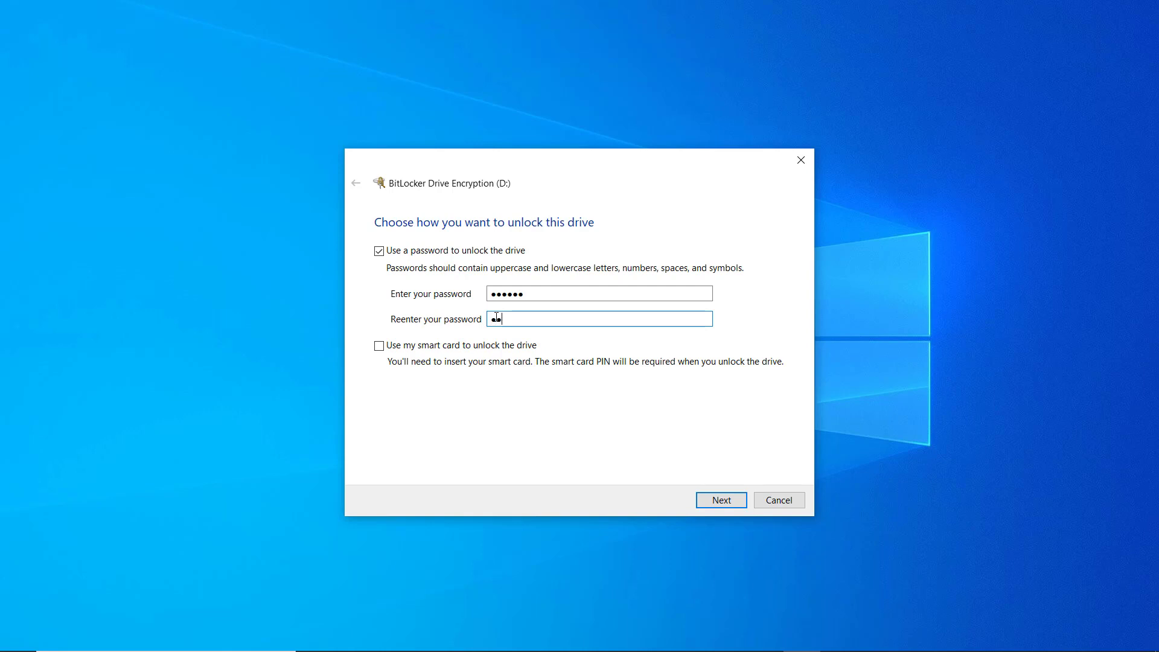
{"action": "type", "text": "••••••"}
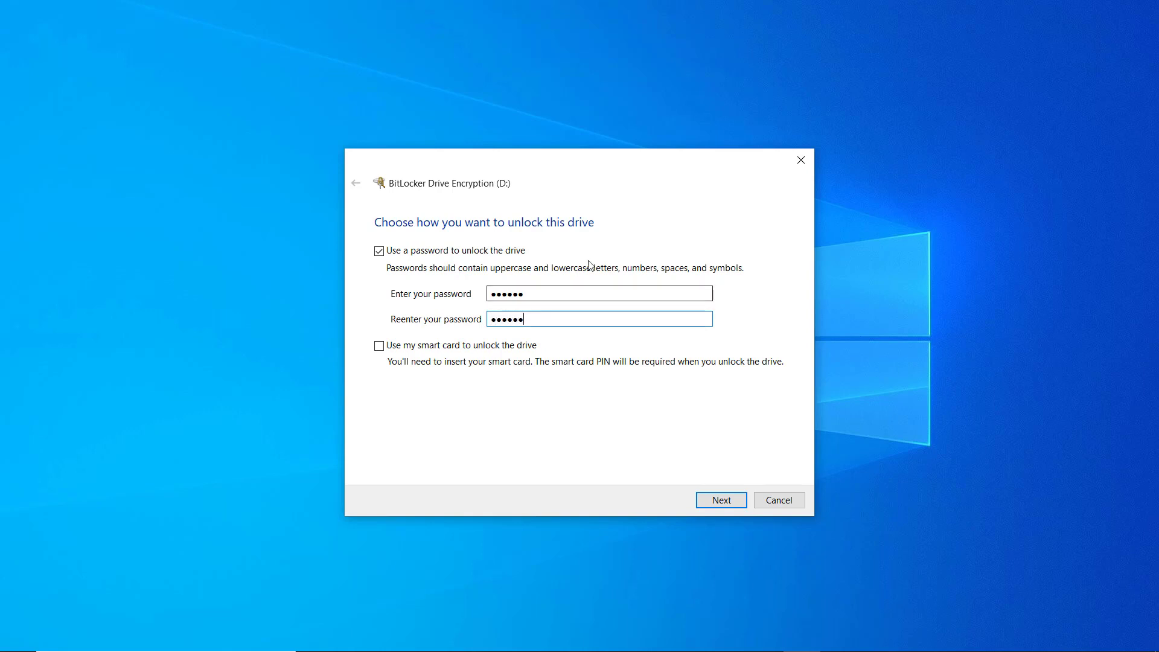
{"action": "left_click", "coordinate": [715, 502]}
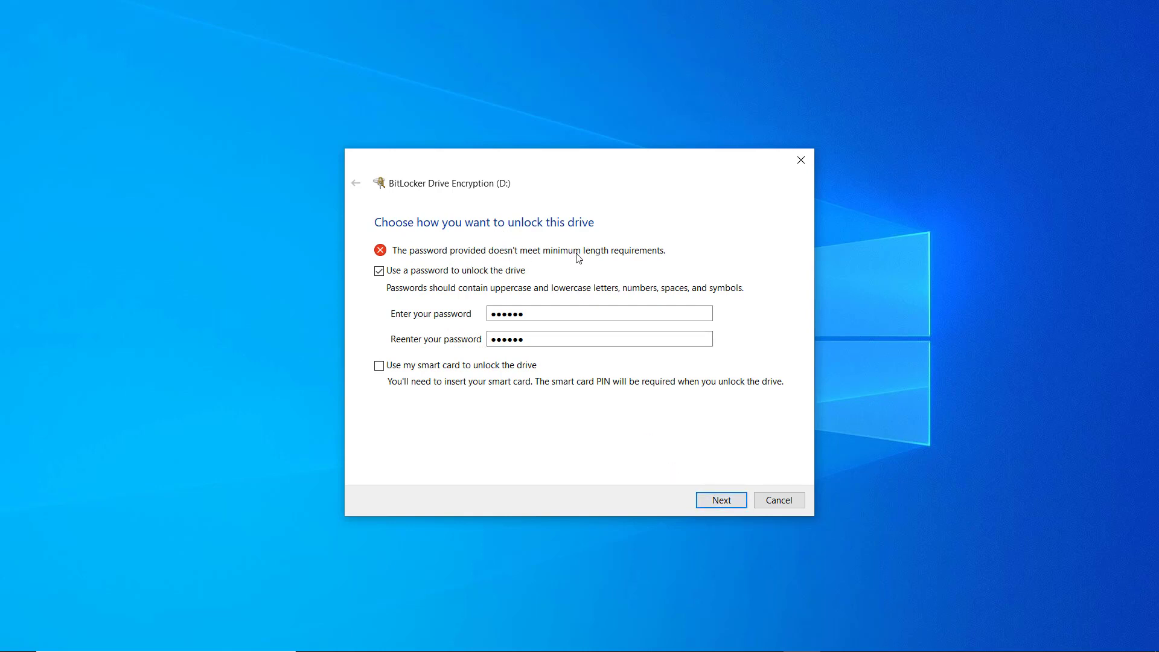
After the minimum-length error, lengthen the password and its confirmation to match
{"action": "left_click", "coordinate": [531, 310]}
{"action": "double_click", "coordinate": [529, 312]}
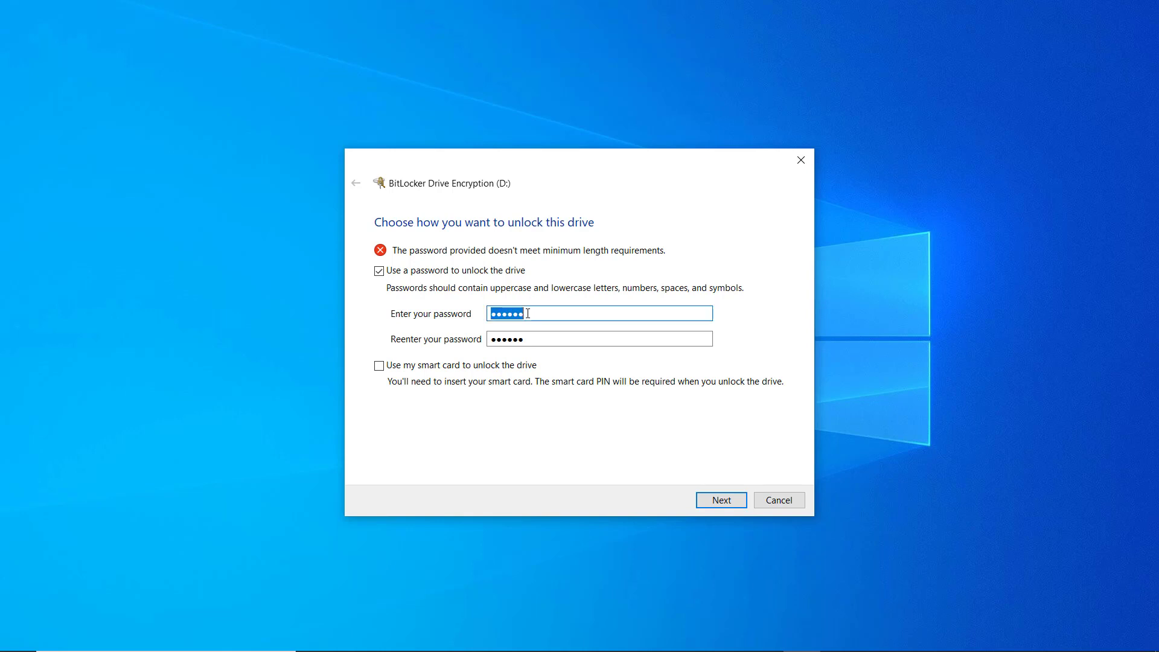
{"action": "left_click", "coordinate": [528, 313]}
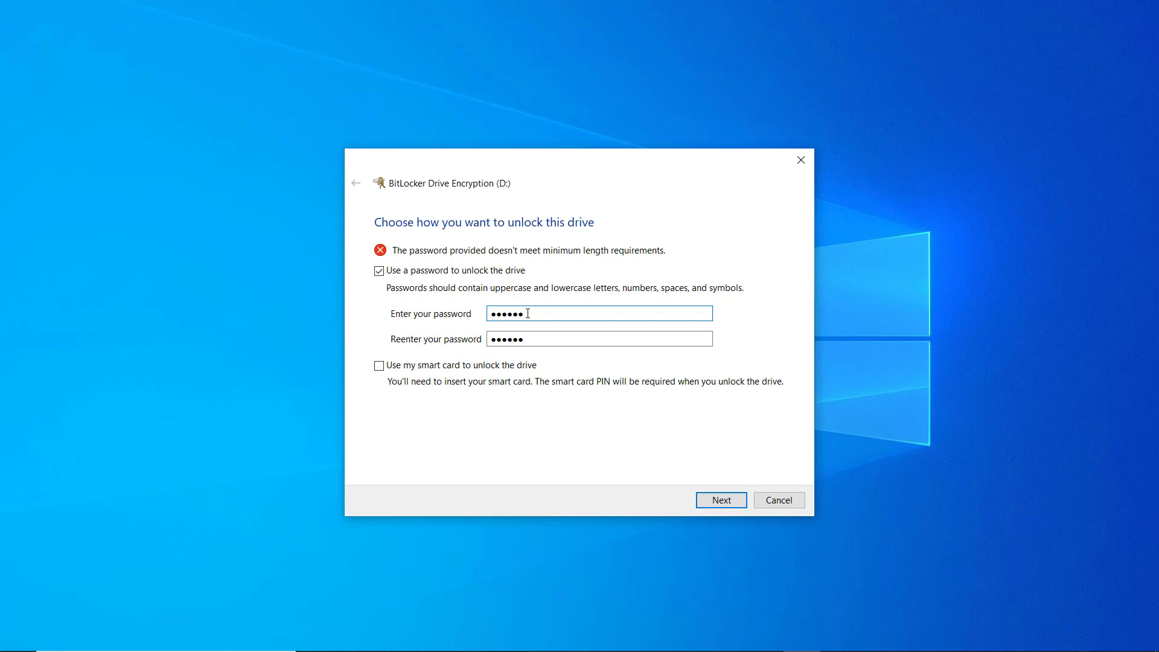
{"action": "type", "text": "a"}
{"action": "left_click", "coordinate": [528, 335]}
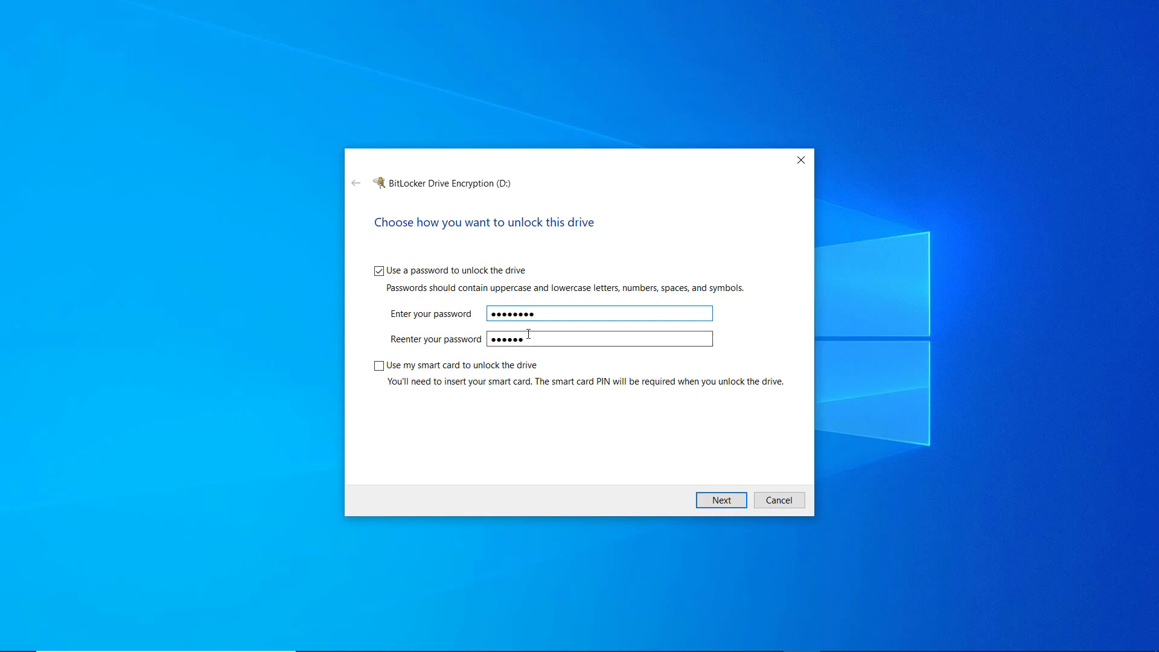
{"action": "double_click", "coordinate": [528, 334]}
{"action": "left_click", "coordinate": [528, 335]}
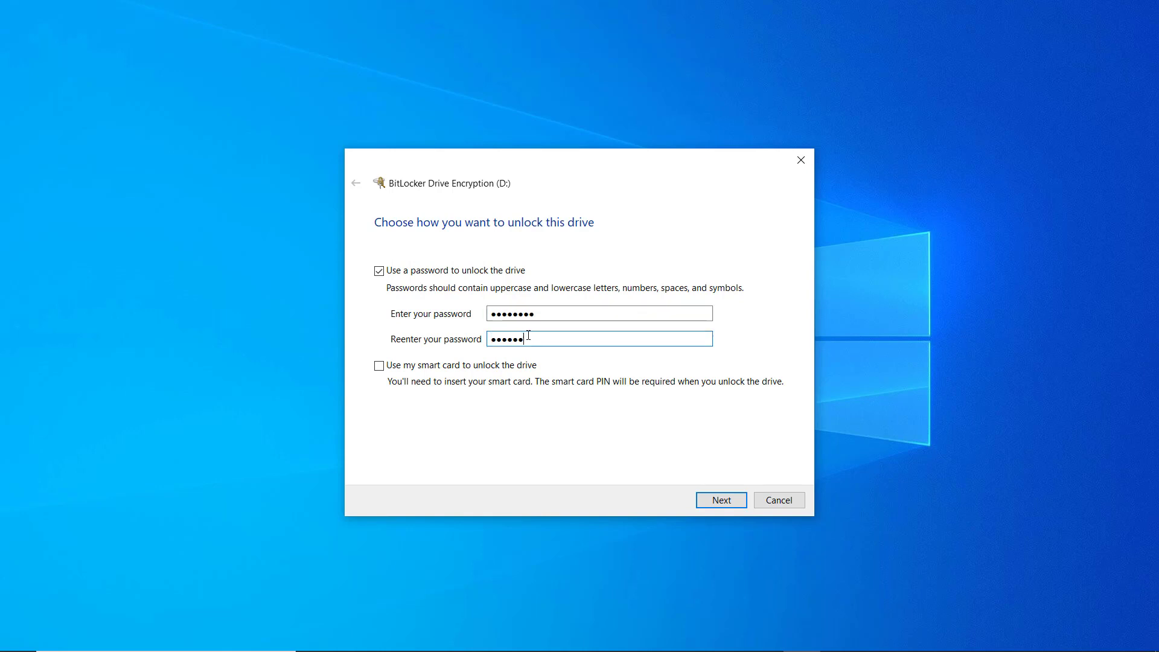
{"action": "type", "text": "aa"}
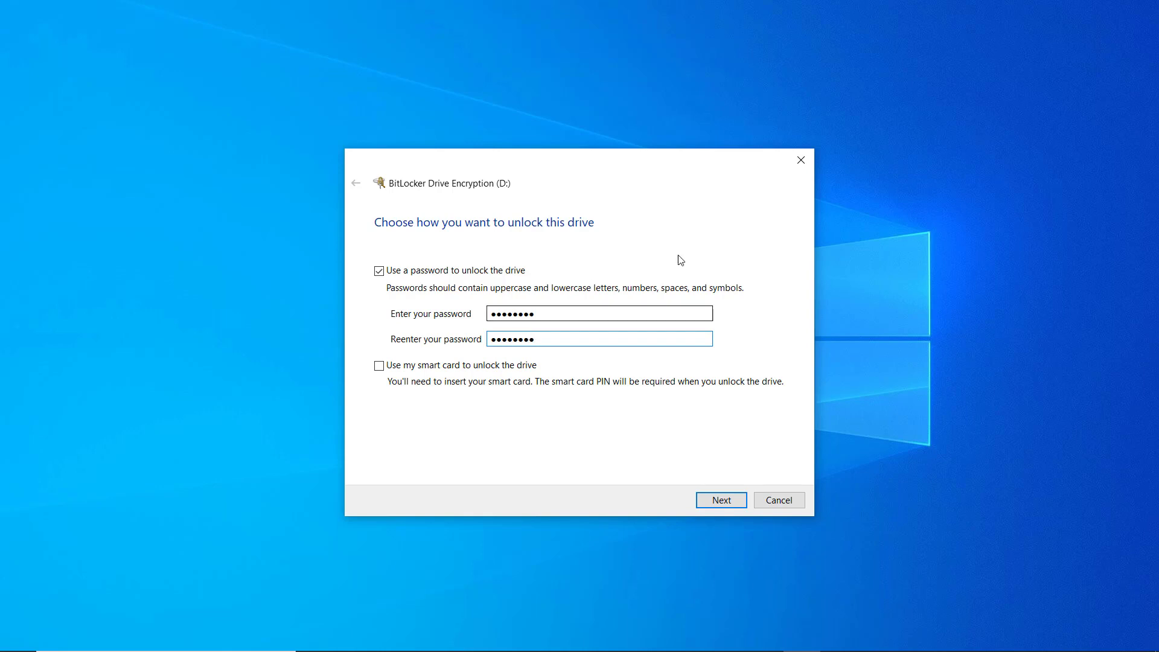
Back up the recovery key to a file named 'recovery' in Documents
{"action": "left_click", "coordinate": [725, 503]}
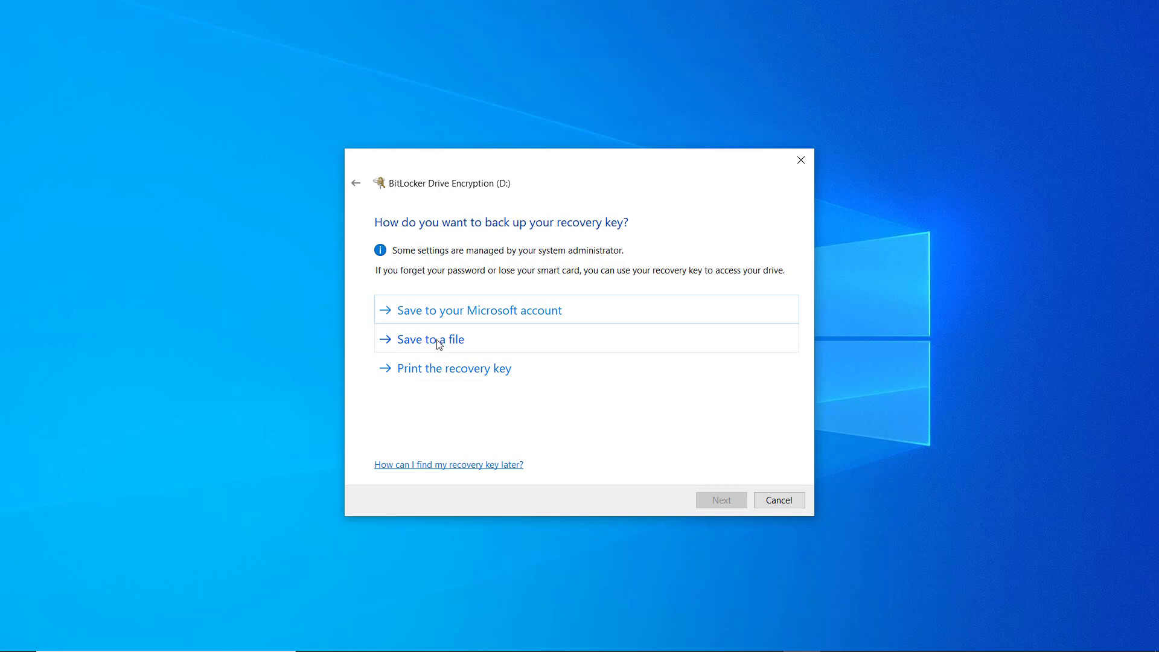
{"action": "left_click", "coordinate": [401, 340]}
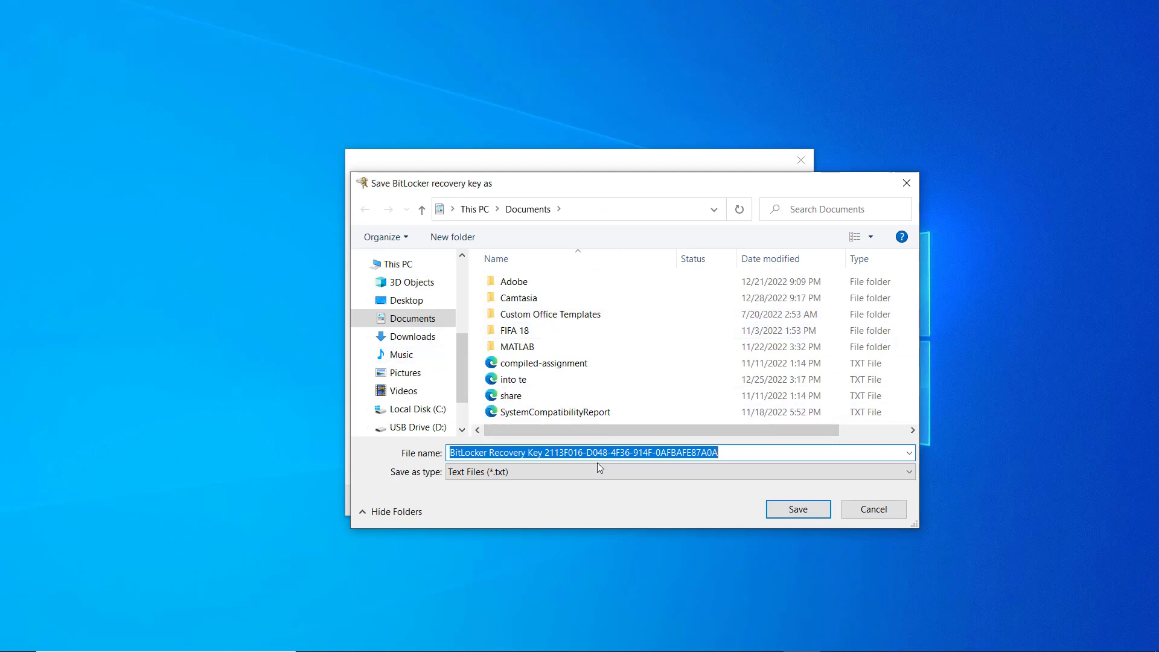
{"action": "type", "text": "usd"}
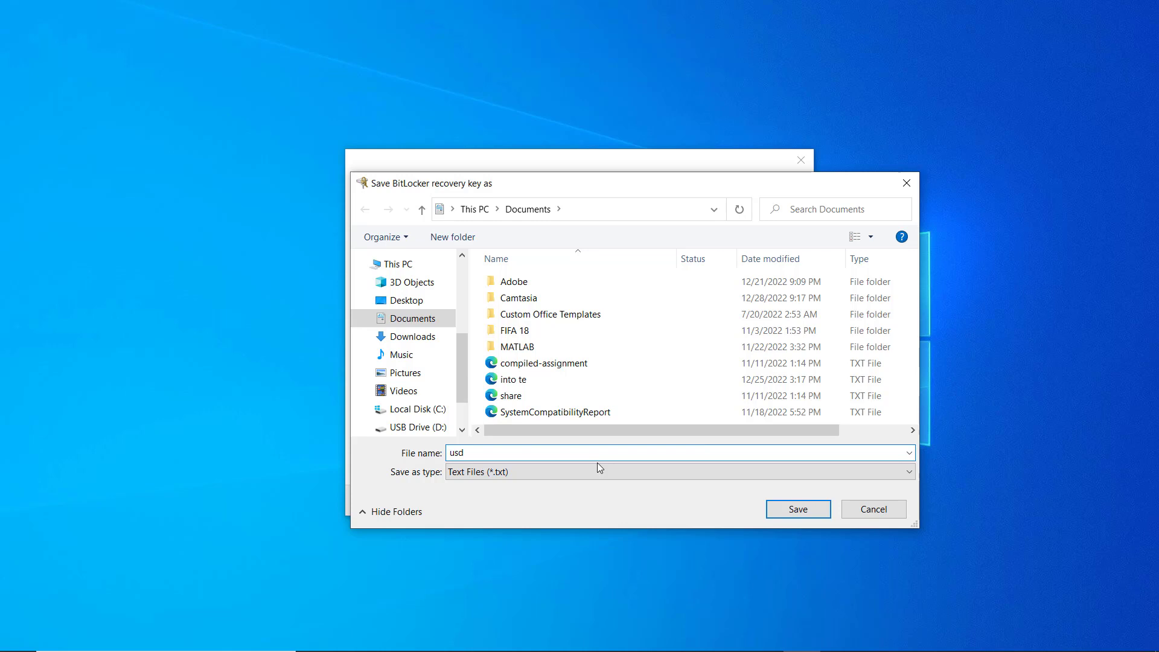
{"action": "key", "text": "BackSpace"}
{"action": "key", "text": "BackSpace"}
{"action": "key", "text": "BackSpace"}
{"action": "type", "text": "recovery"}
{"action": "left_click", "coordinate": [815, 509]}
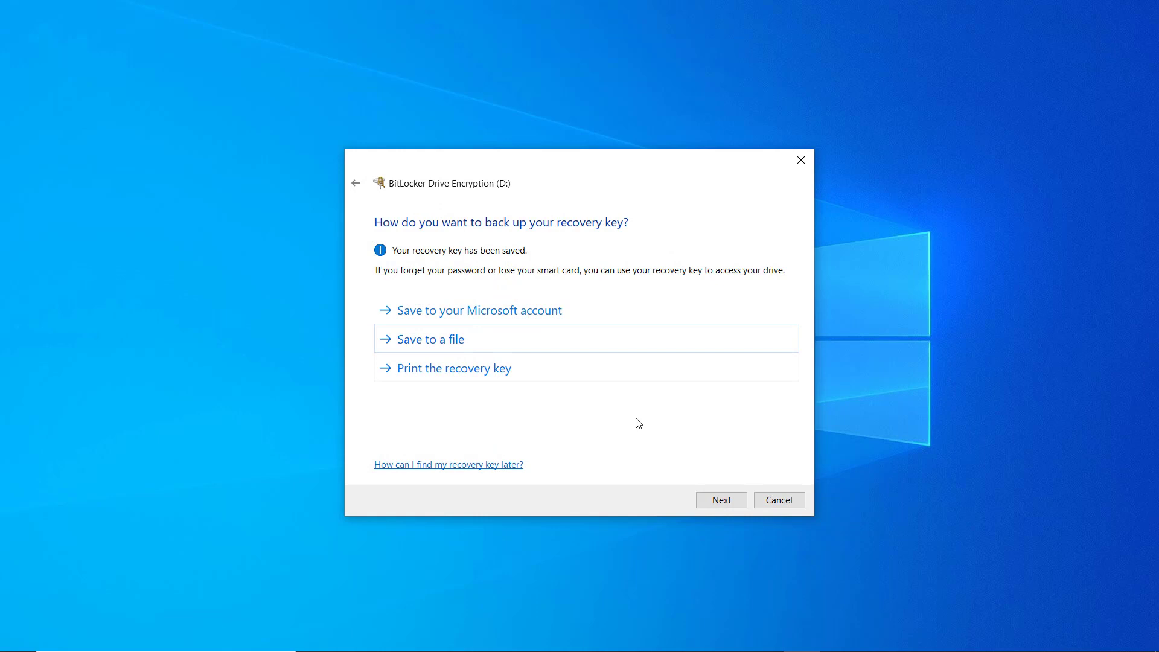
Select Encrypt entire drive and keep Compatible mode, reaching the ready-to-encrypt page
{"action": "left_click", "coordinate": [714, 503]}
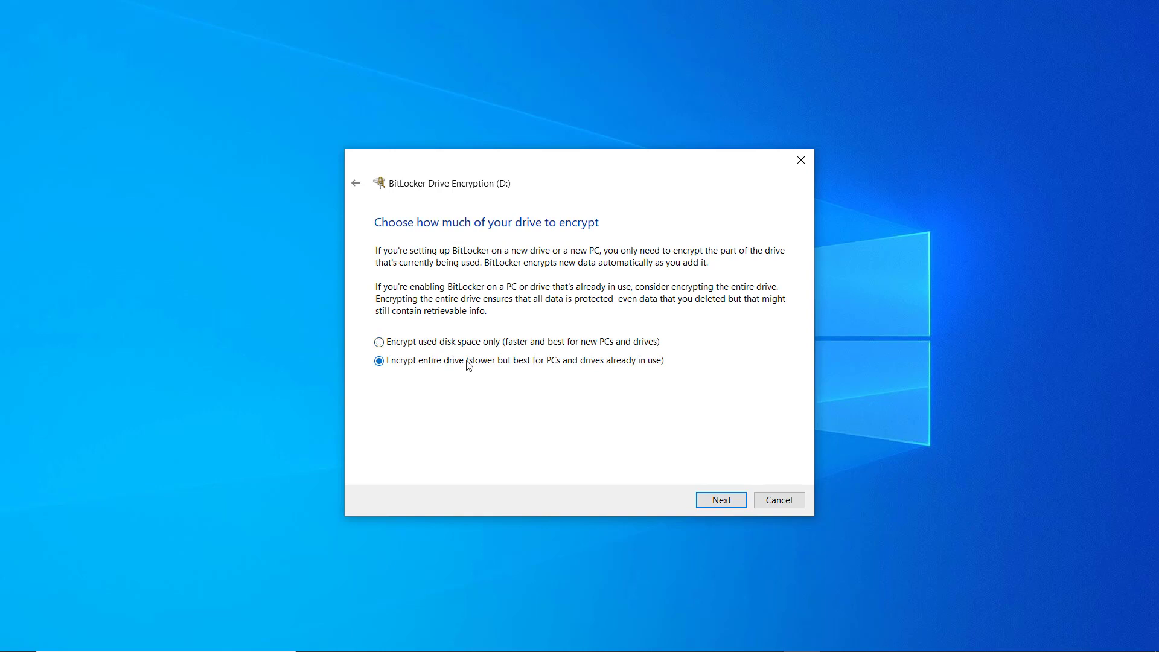
{"action": "key", "text": "Up"}
{"action": "left_click", "coordinate": [433, 361]}
{"action": "left_click", "coordinate": [717, 502]}
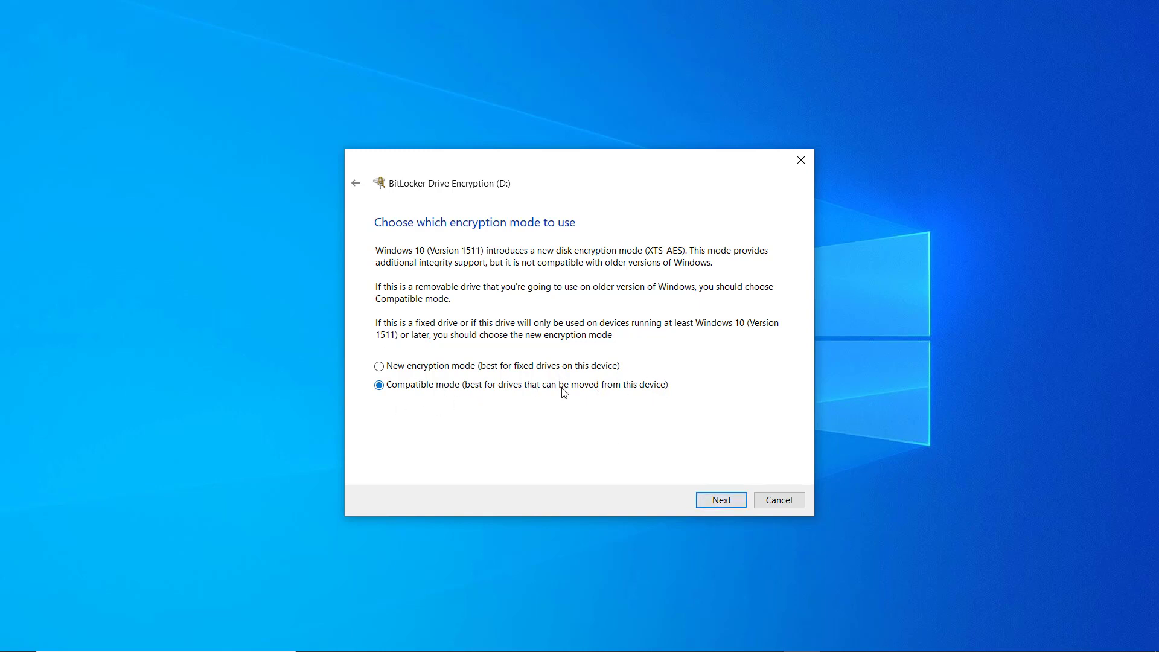
{"action": "left_click", "coordinate": [718, 502]}
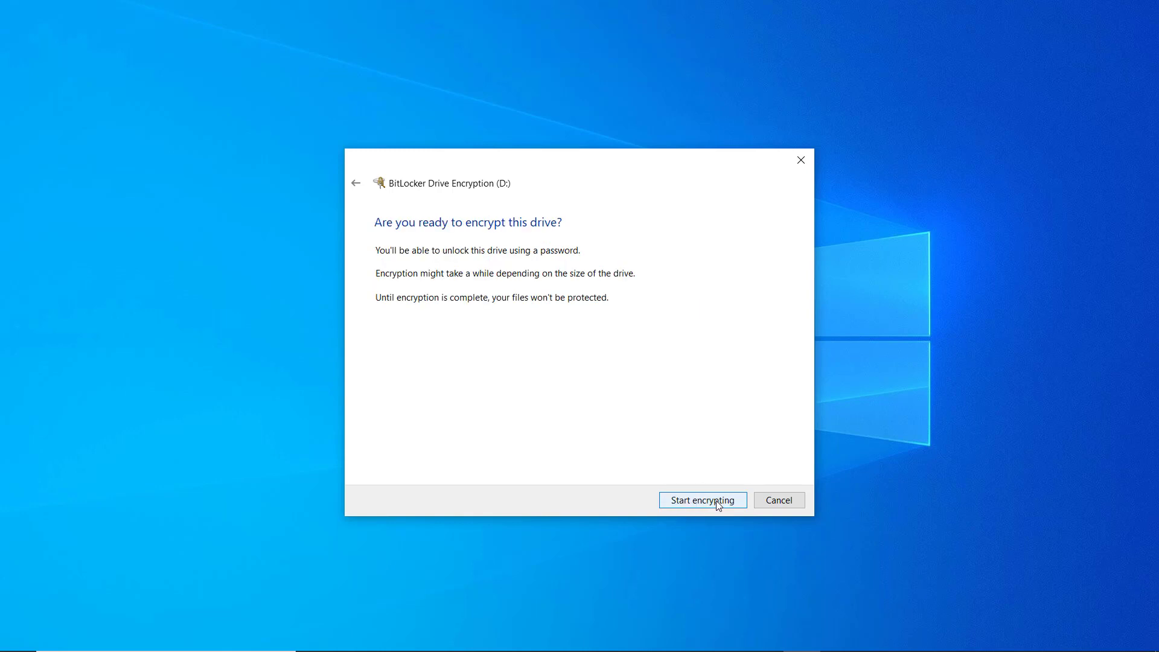
Start encrypting D: and wait for the encryption-complete message
{"action": "left_click", "coordinate": [717, 502]}
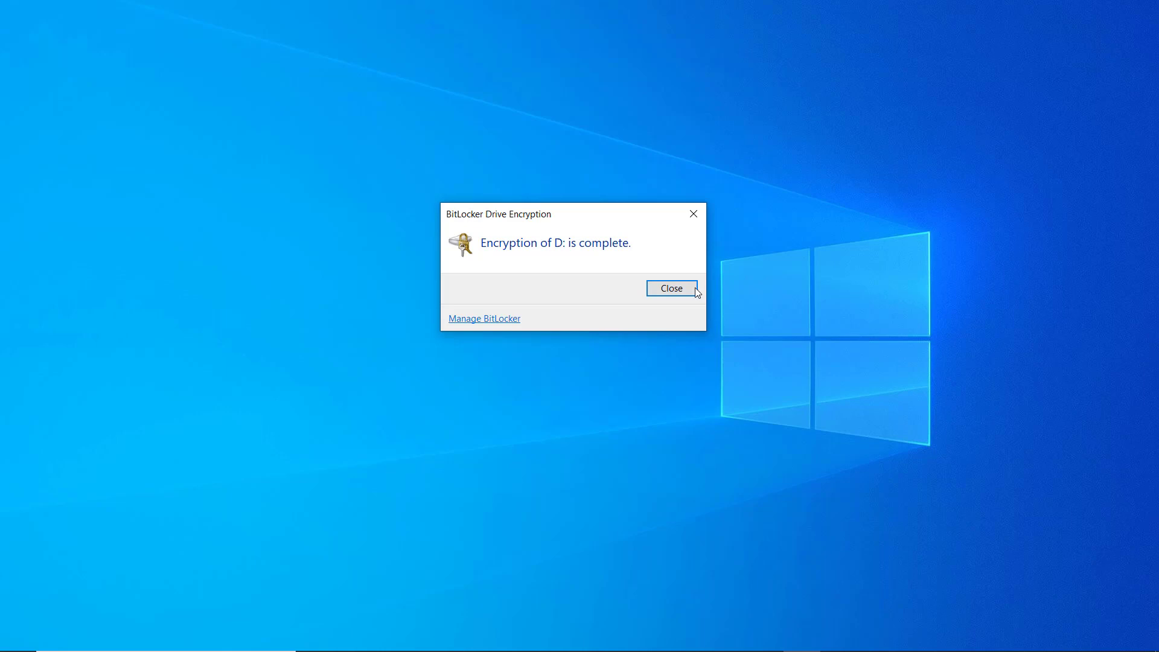
Dismiss the completion message and unlock USB Drive (D:) from This PC with its password
{"action": "left_click", "coordinate": [666, 292]}
{"action": "key", "text": "super+e"}
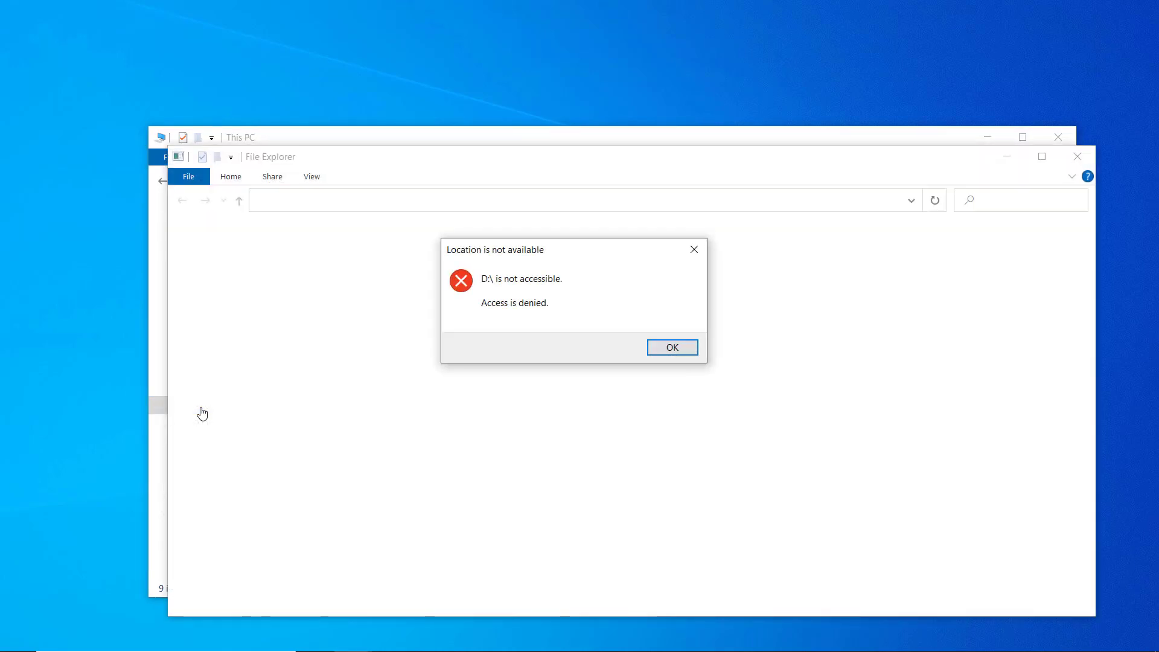
{"action": "left_click", "coordinate": [152, 299]}
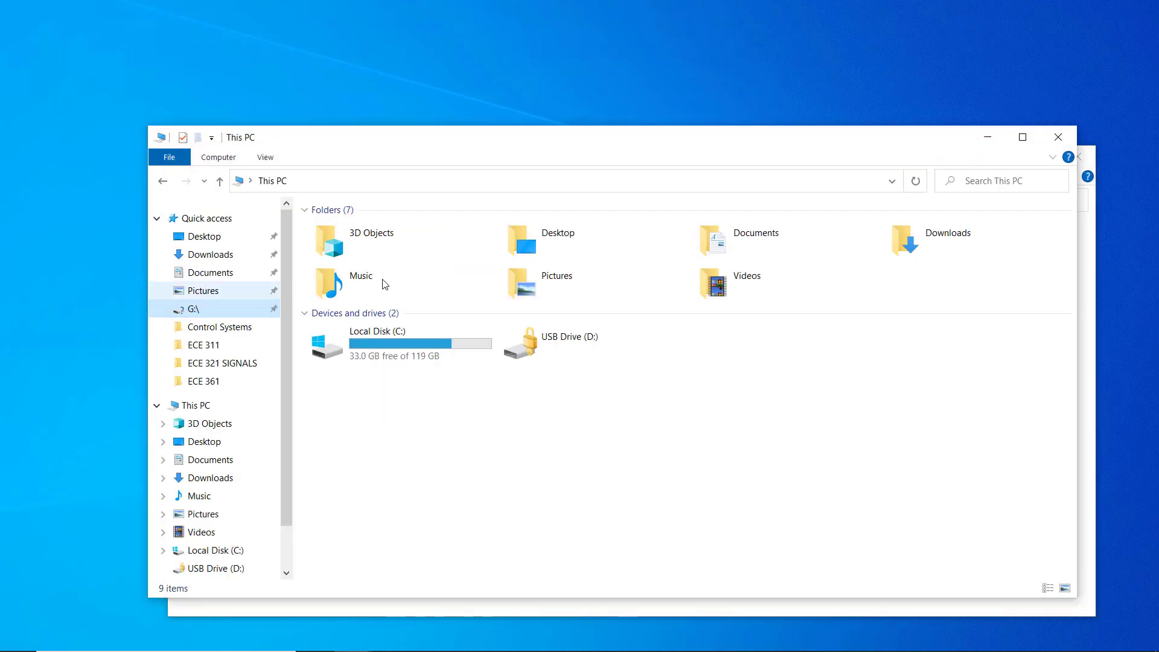
{"action": "double_click", "coordinate": [532, 341]}
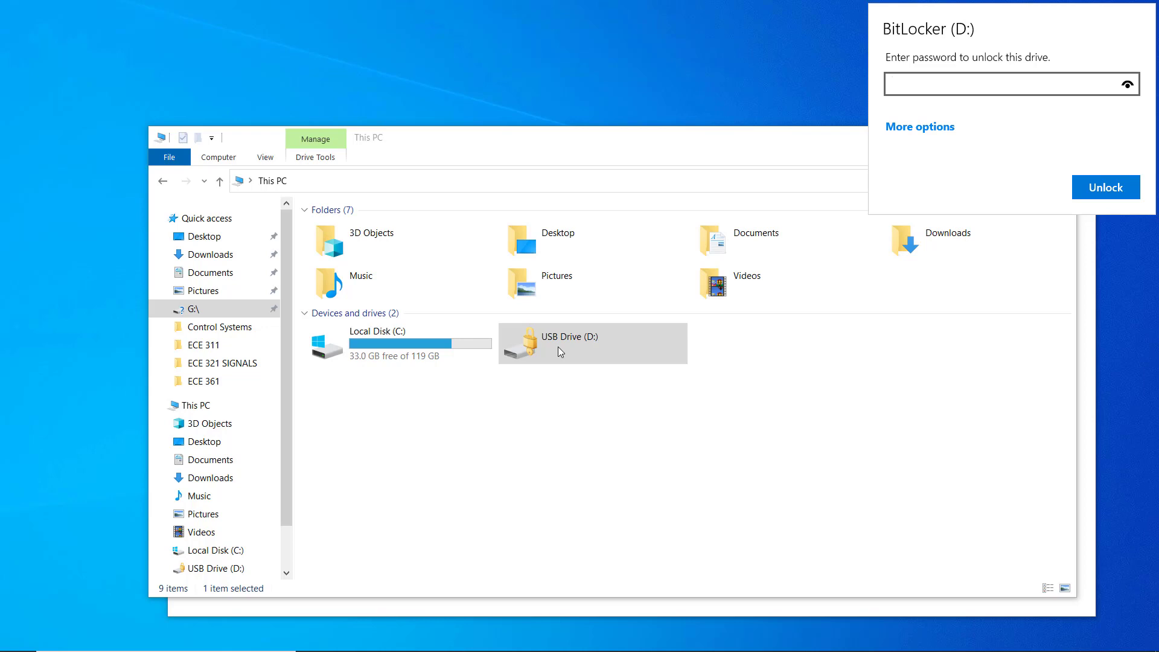
{"action": "type", "text": "••••••••"}
{"action": "left_click", "coordinate": [1097, 188]}
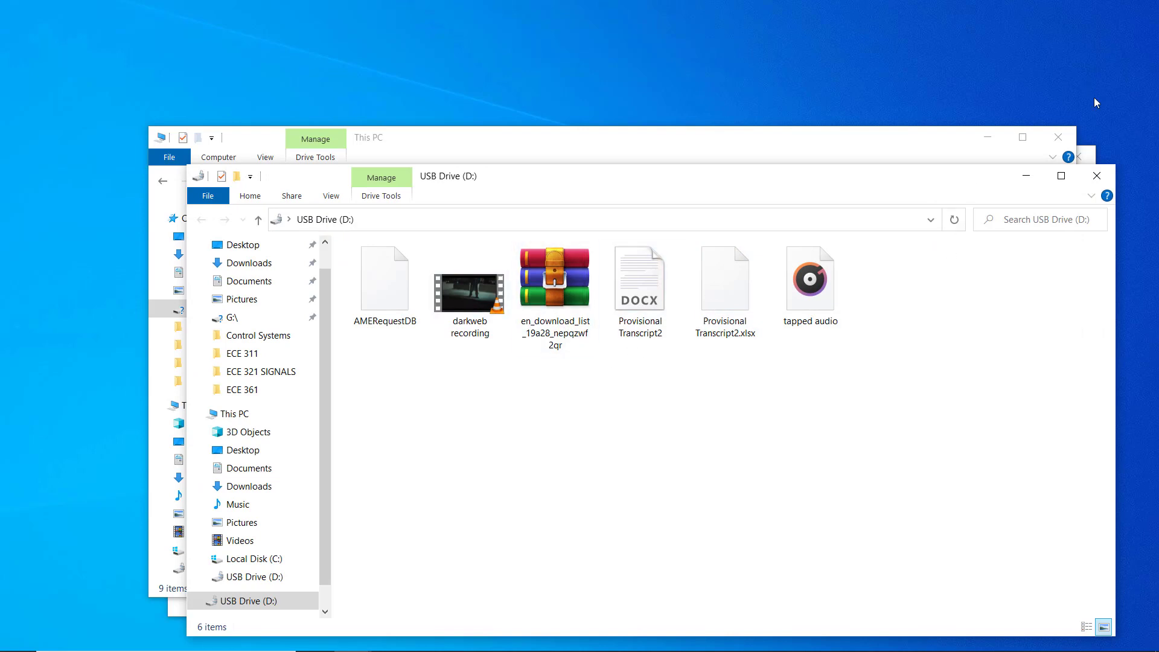
Close the USB Drive window and choose Manage BitLocker for D: in This PC
{"action": "left_click", "coordinate": [1097, 176]}
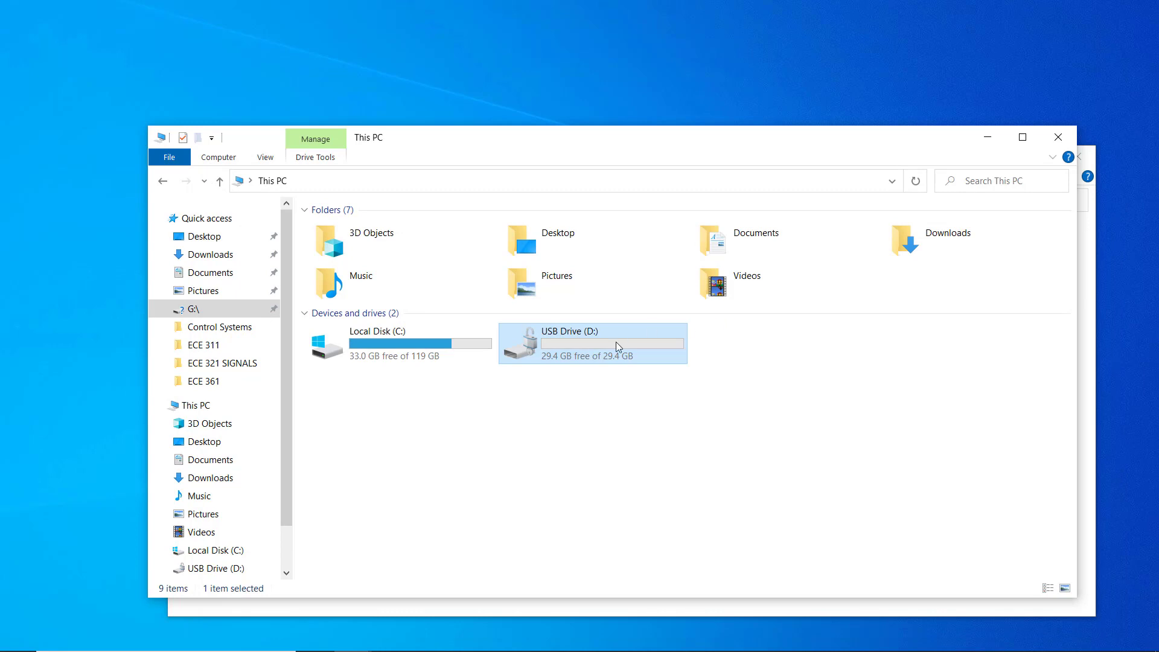
{"action": "right_click", "coordinate": [616, 341]}
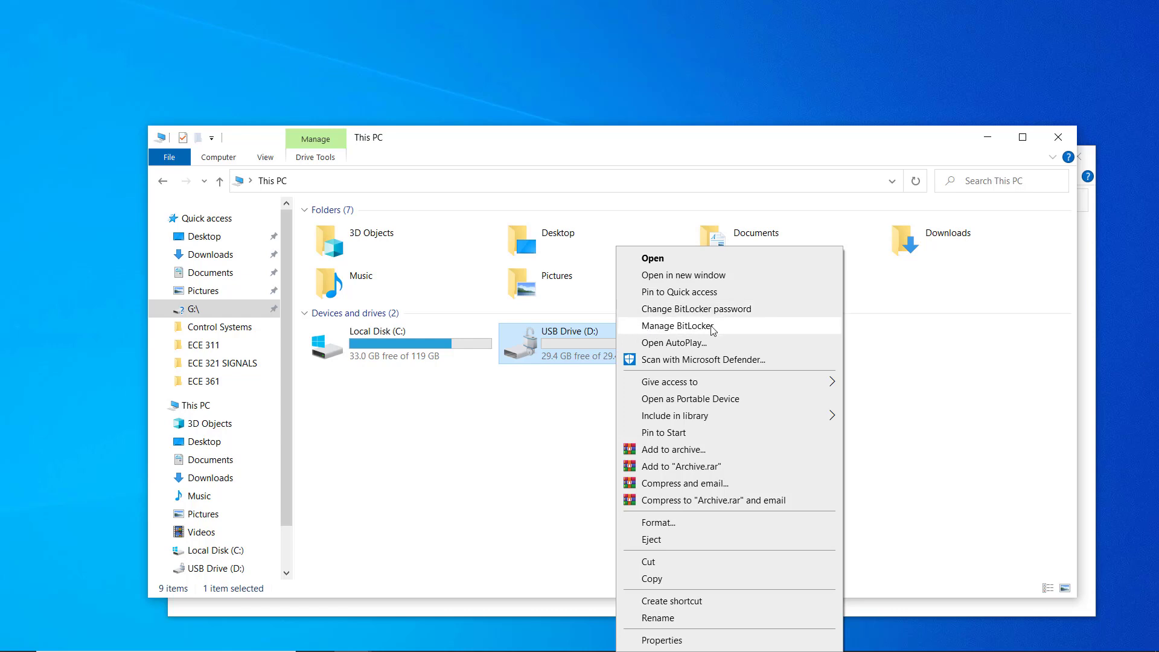
{"action": "left_click", "coordinate": [686, 330]}
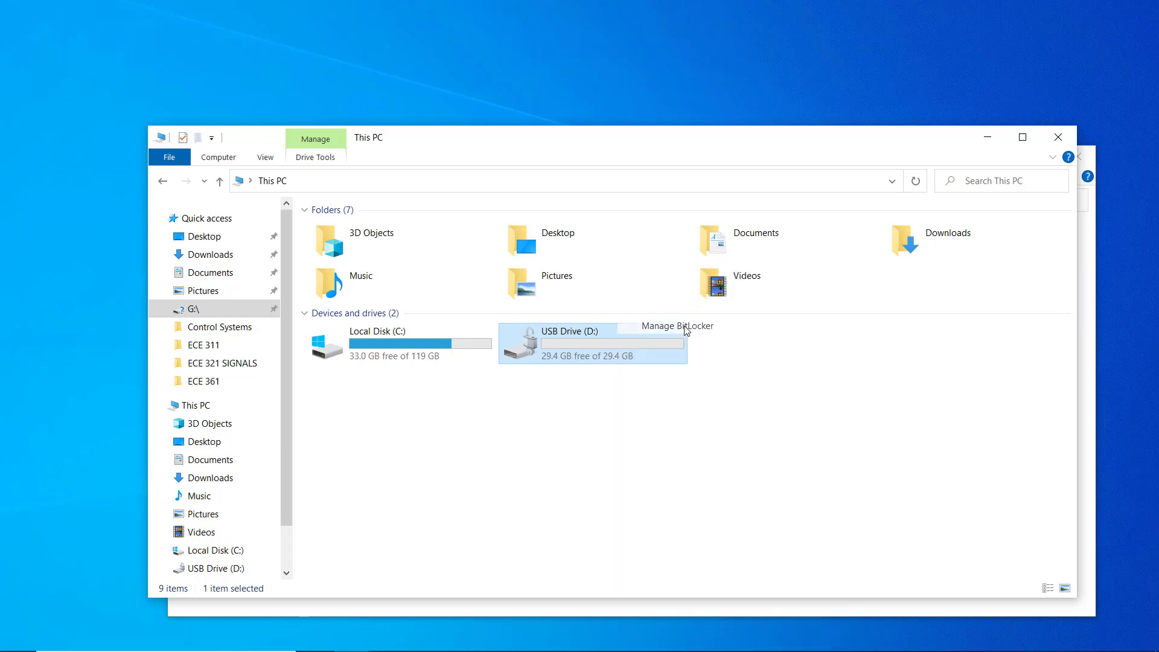